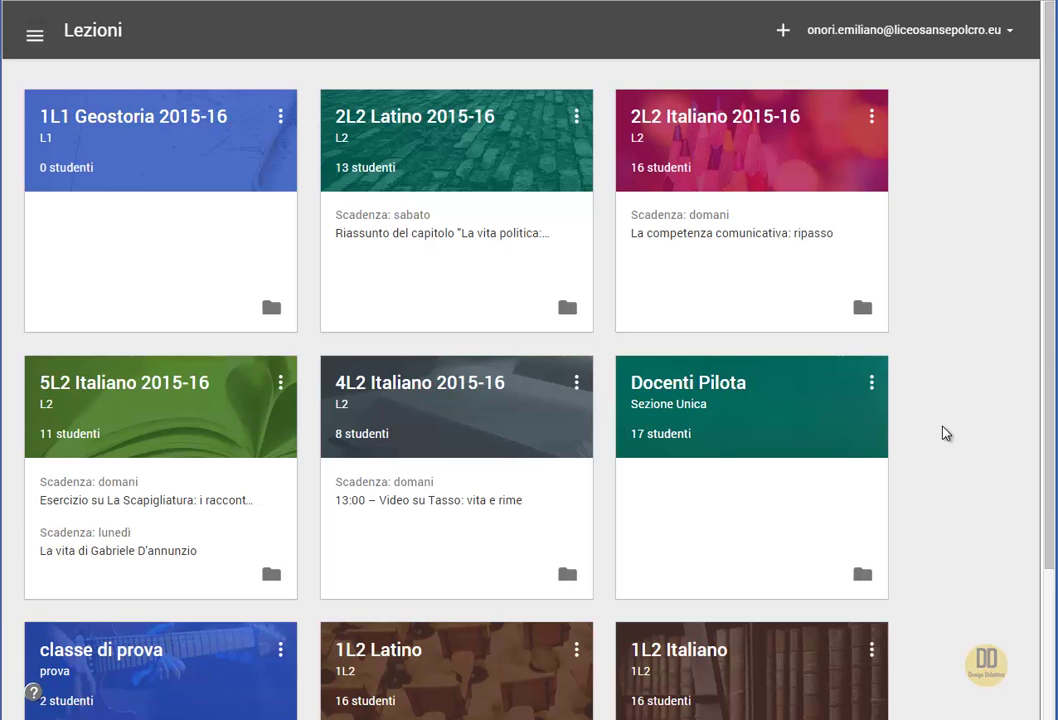
# - Look over the class cards and open the class "classe di prova"
pyautogui.scroll(-2, 945, 432)
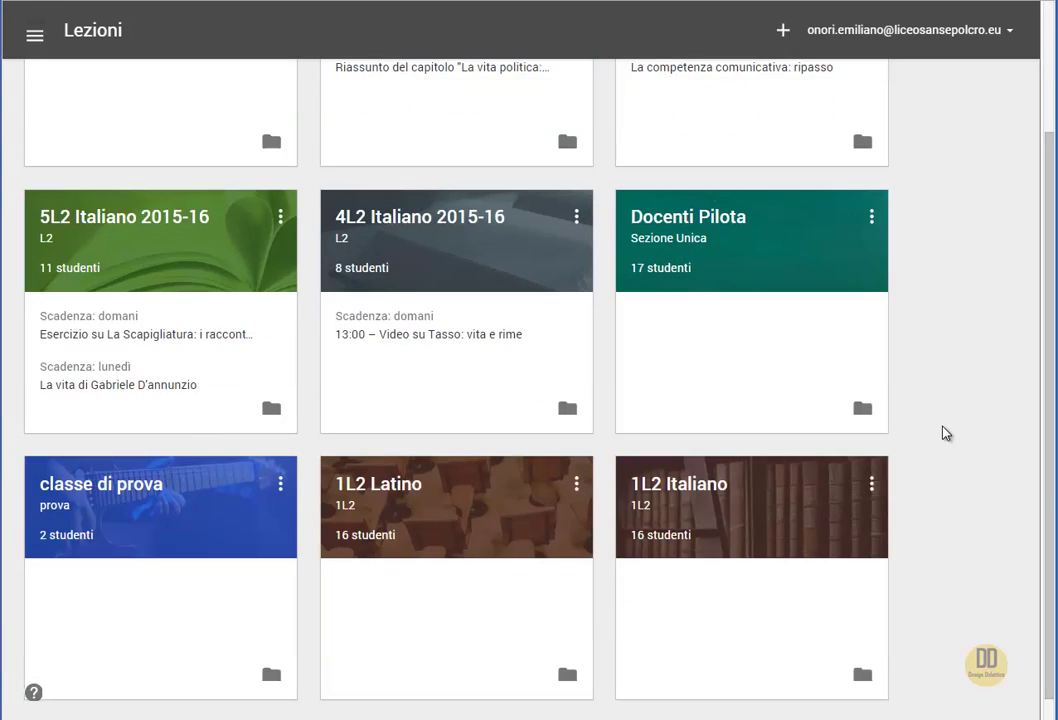
pyautogui.scroll(2, 945, 432)
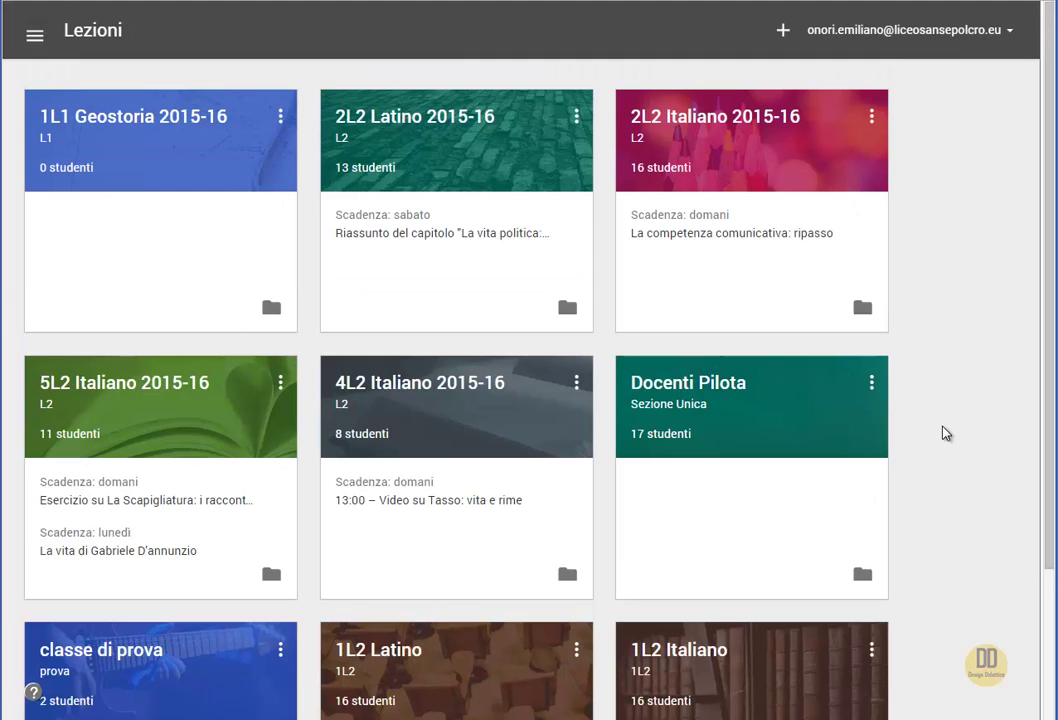
pyautogui.scroll(-1, 945, 432)
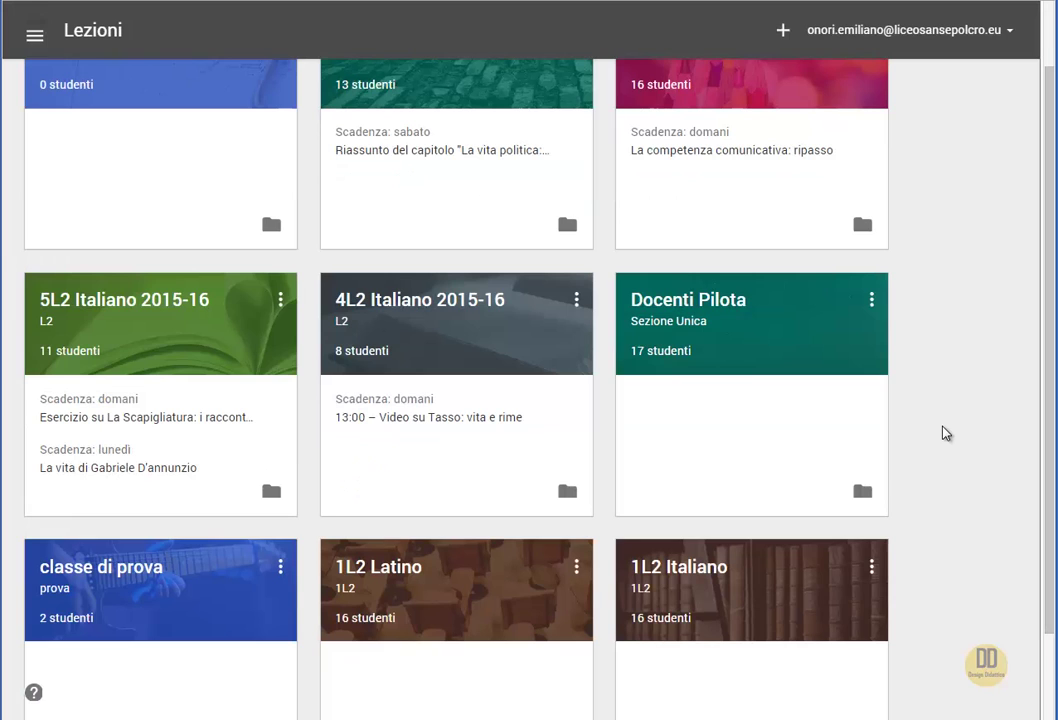
pyautogui.click(146, 578)
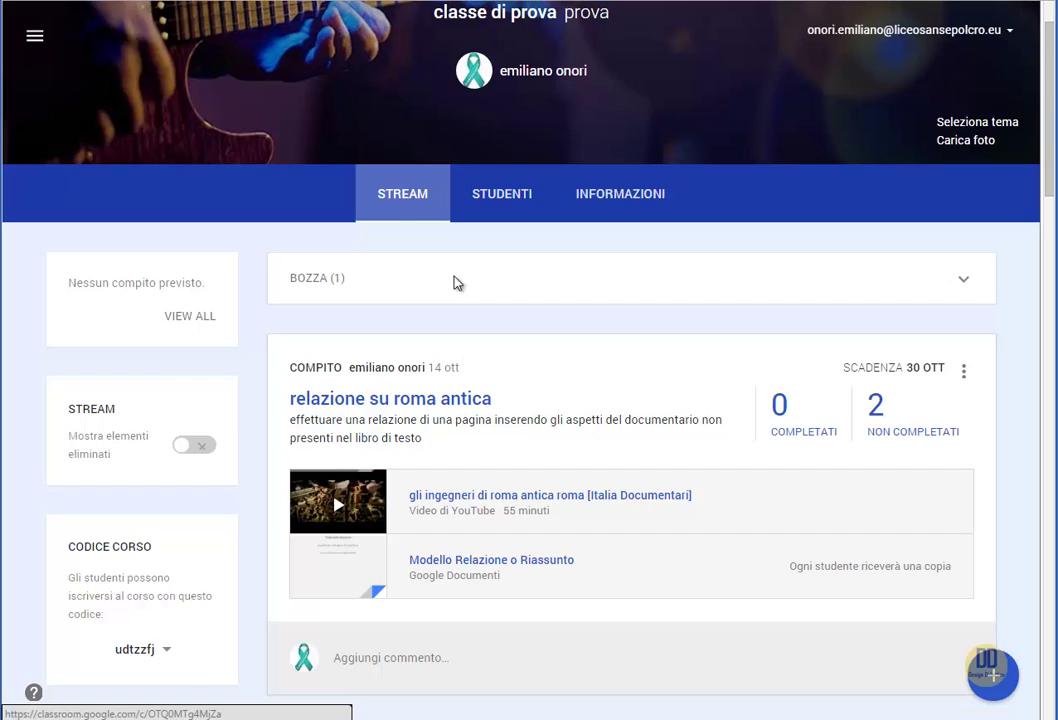
# - View the class's student list and information page, and return to its stream
pyautogui.click(391, 200)
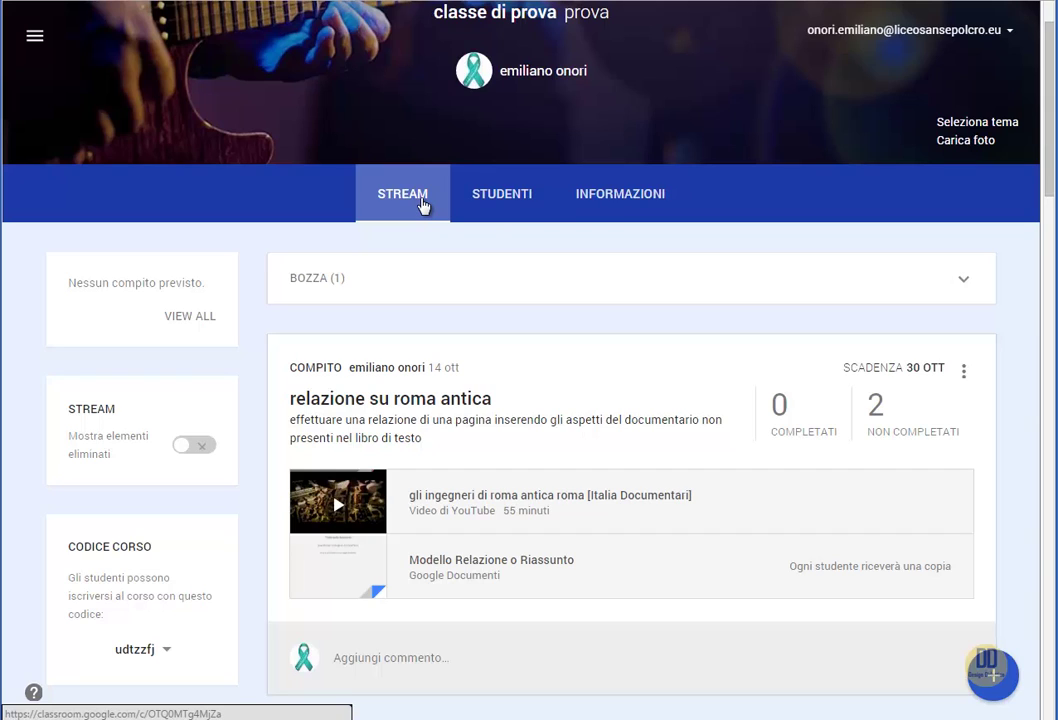
pyautogui.click(496, 208)
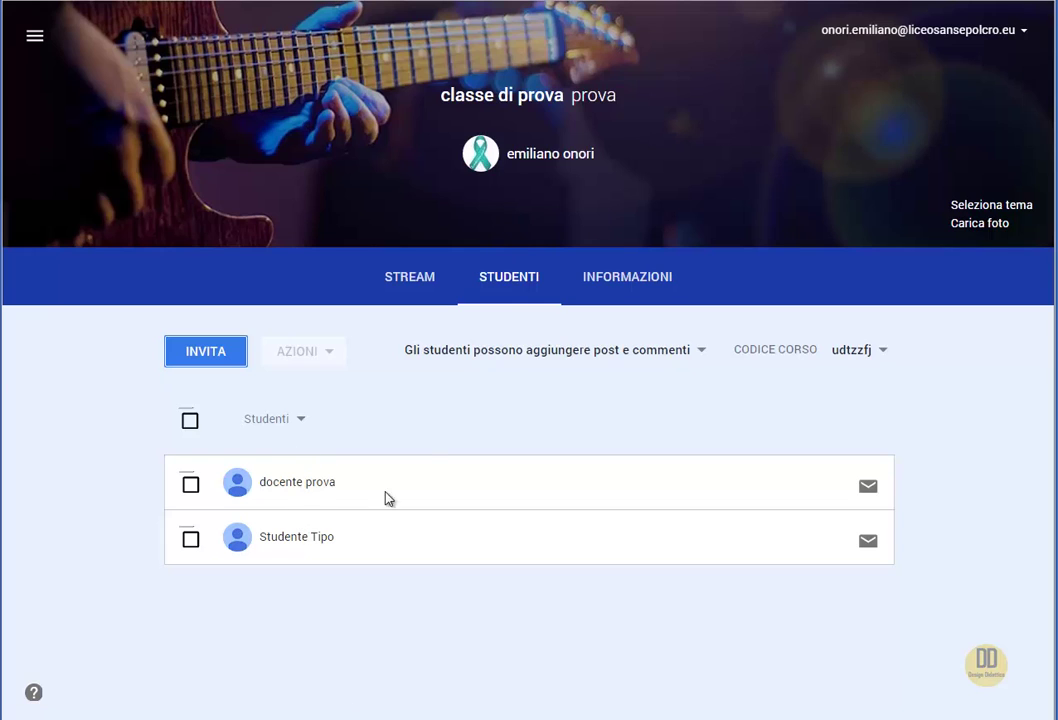
pyautogui.click(615, 287)
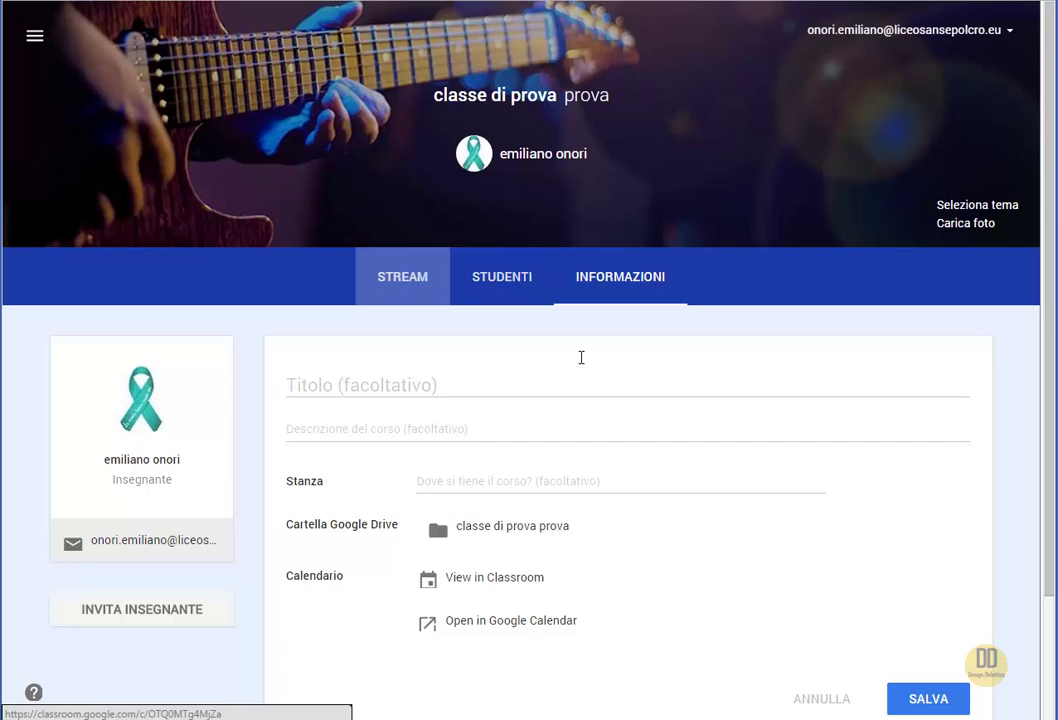
pyautogui.click(403, 286)
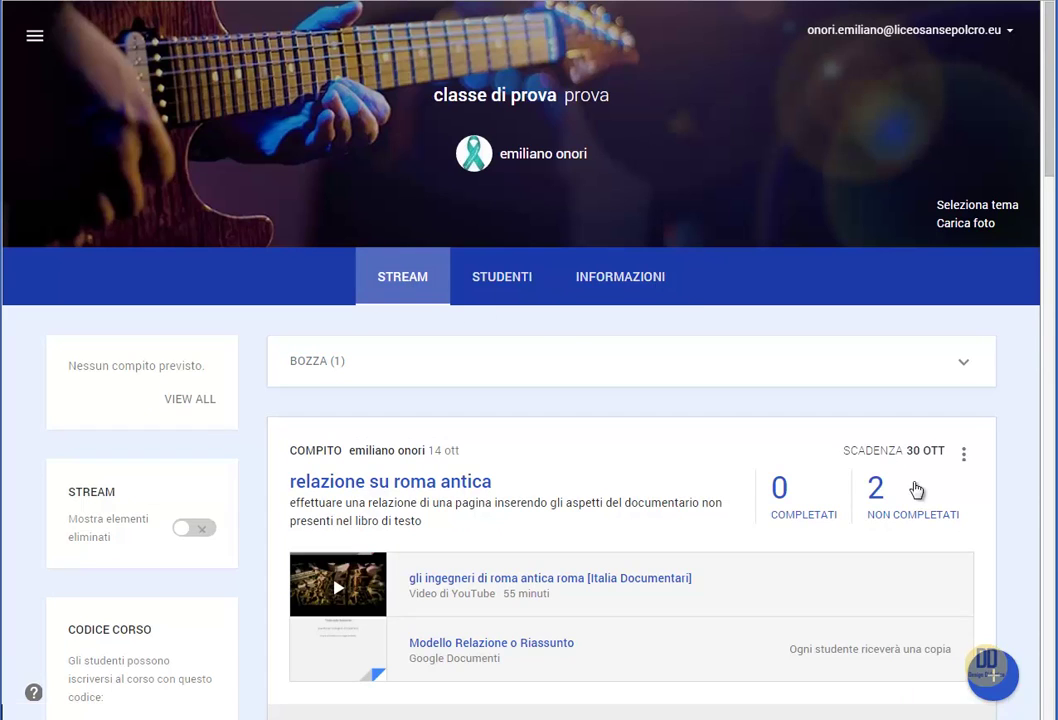
# - Create a new announcement for the class with the text "Inizio stagione di prosa teatro"
pyautogui.click(1006, 688)
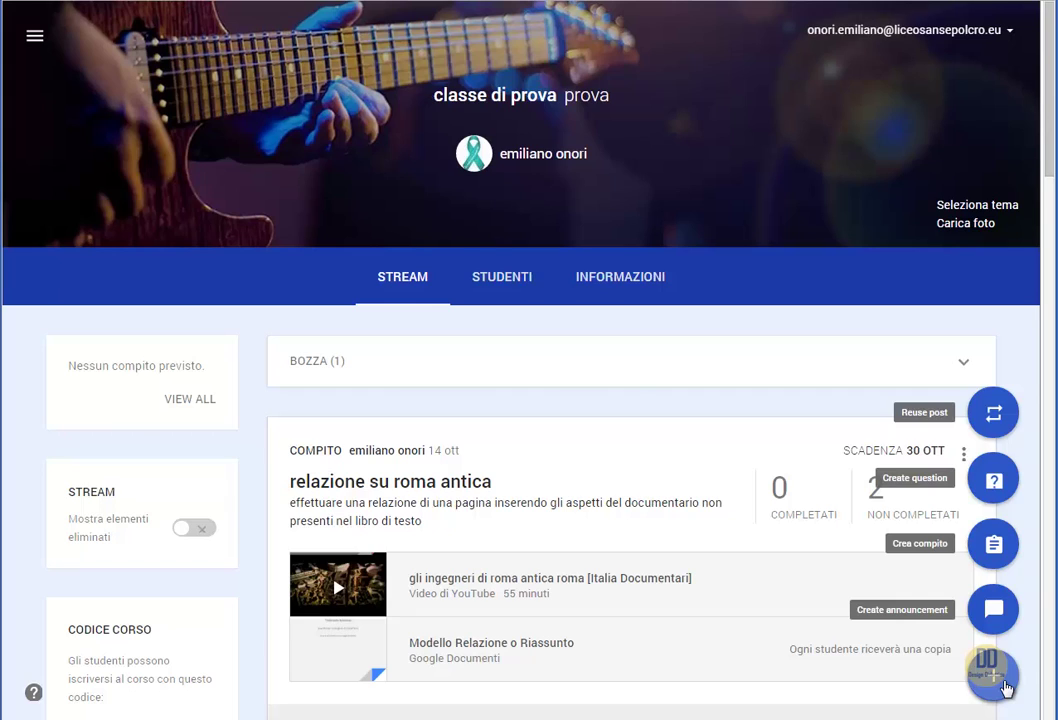
pyautogui.click(994, 612)
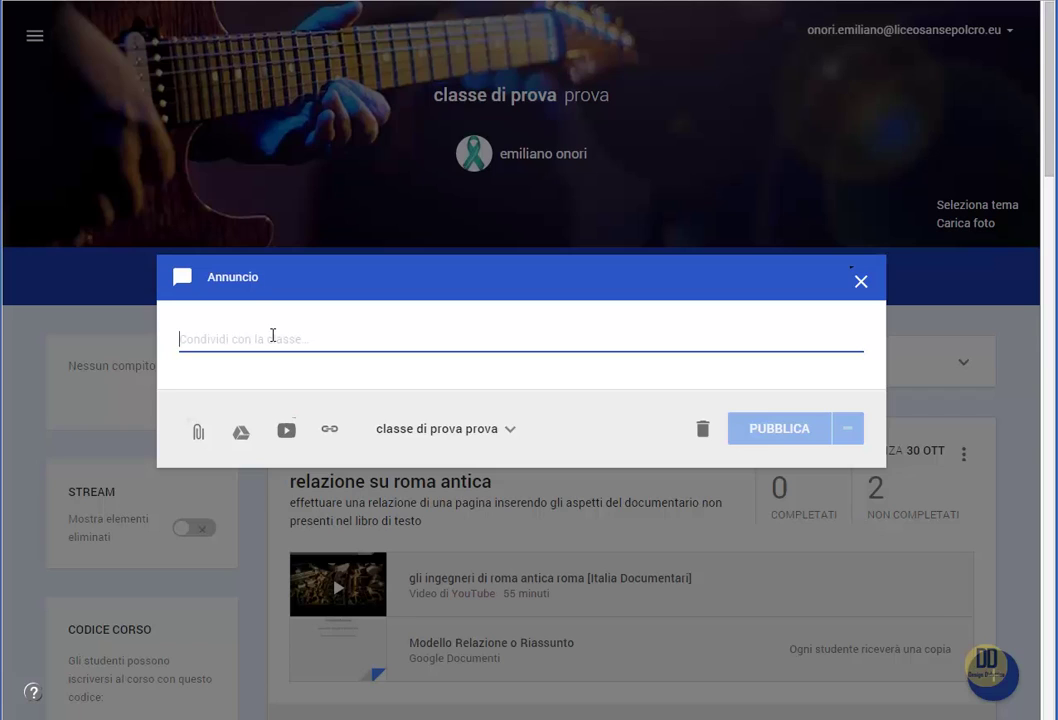
pyautogui.write('Inizio sta')
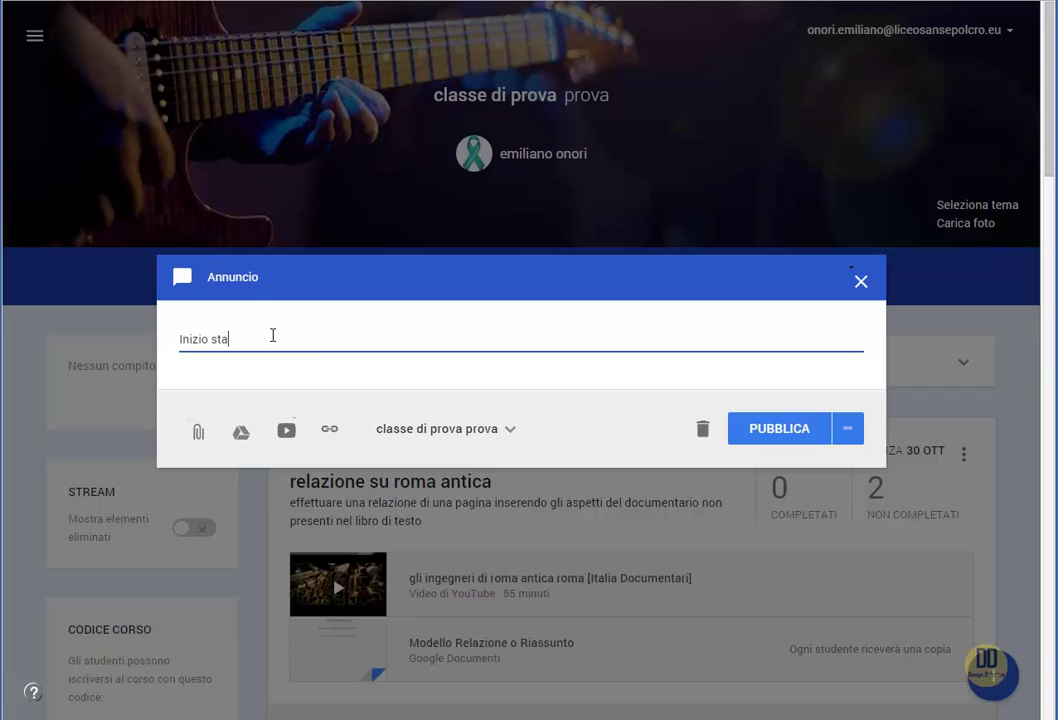
pyautogui.write('gionr')
pyautogui.press('BackSpace')
pyautogui.press('BackSpace')
pyautogui.write('e di prosa teatro')
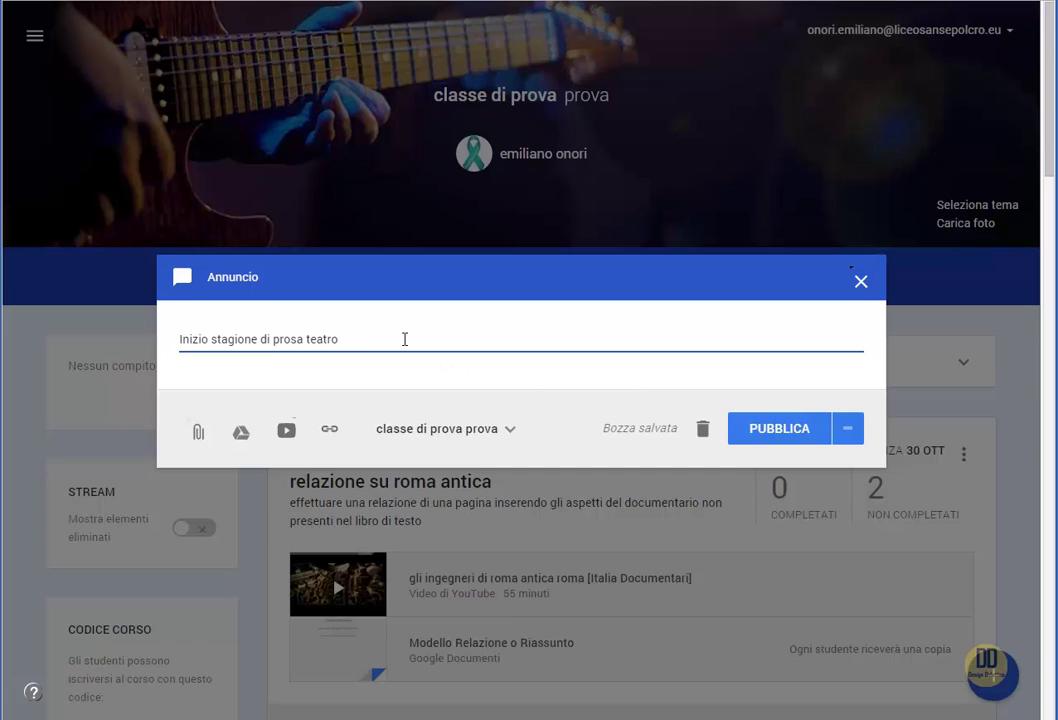
pyautogui.moveTo(449, 337); pyautogui.dragTo(153, 342)
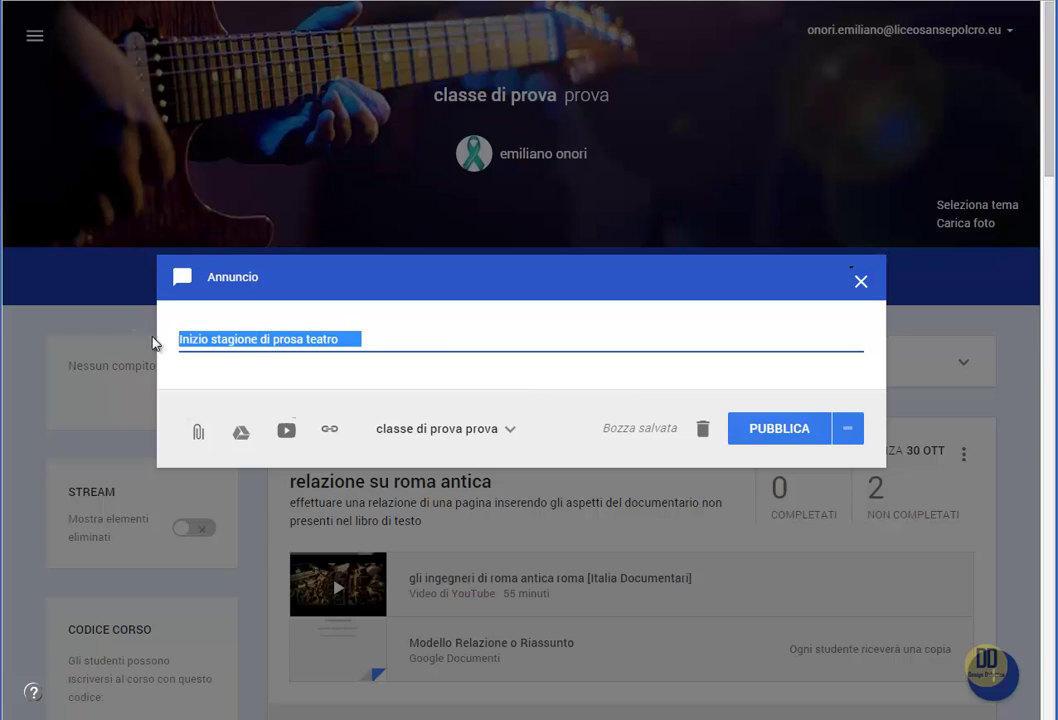
pyautogui.click(366, 340)
# - Switch to the Teatro Stabile dell'Umbria website and copy its web address
pyautogui.click(361, 380)
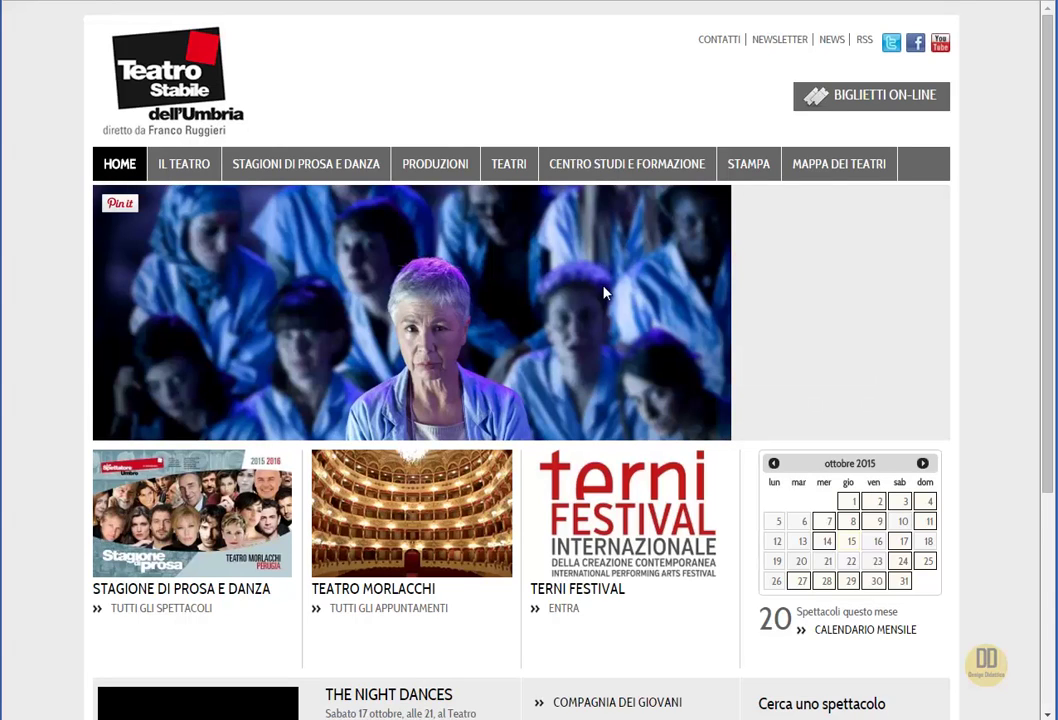
pyautogui.scroll(-3, 605, 290)
pyautogui.scroll(3, 604, 297)
pyautogui.rightClick(245, 3)
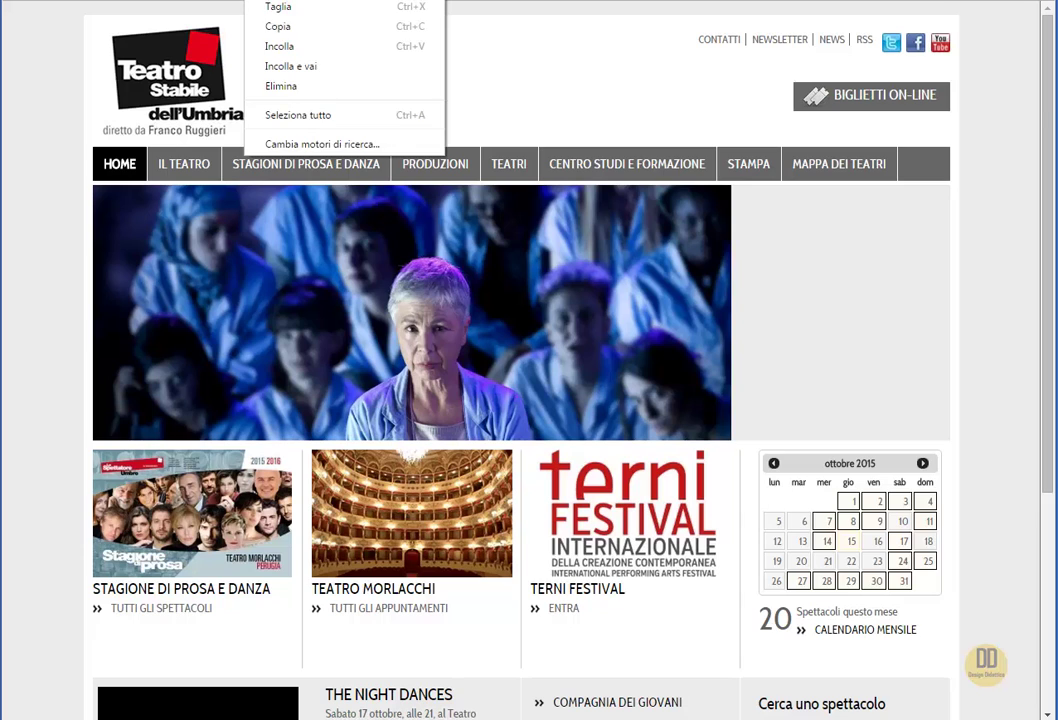
pyautogui.click(269, 28)
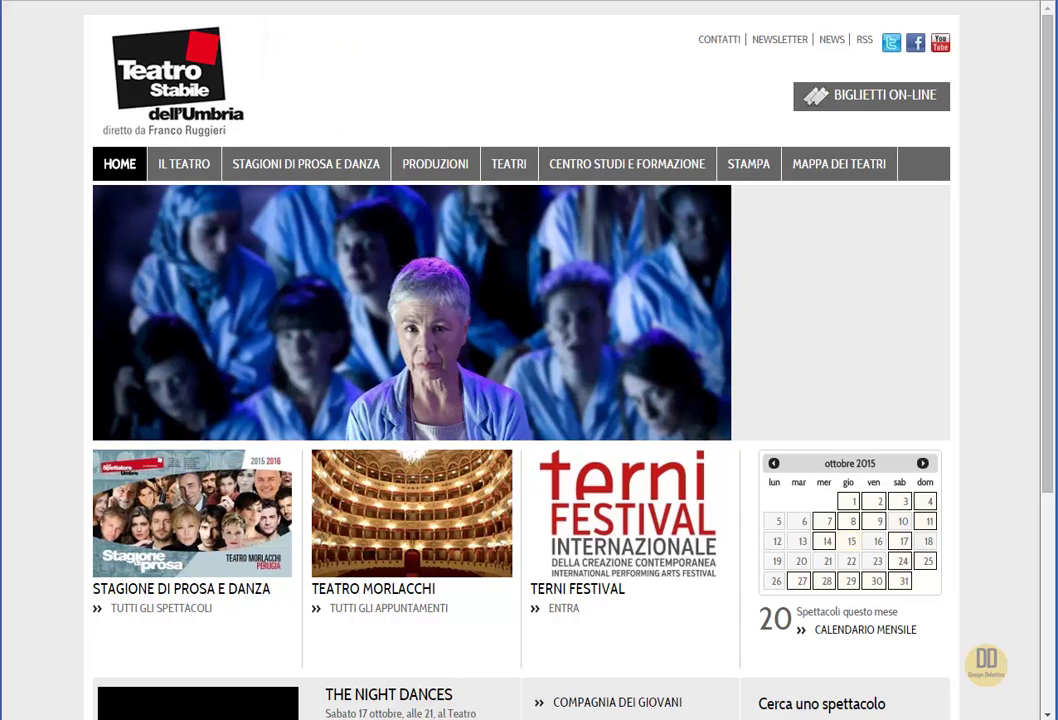
pyautogui.hotkey('ctrl', 'Tab')
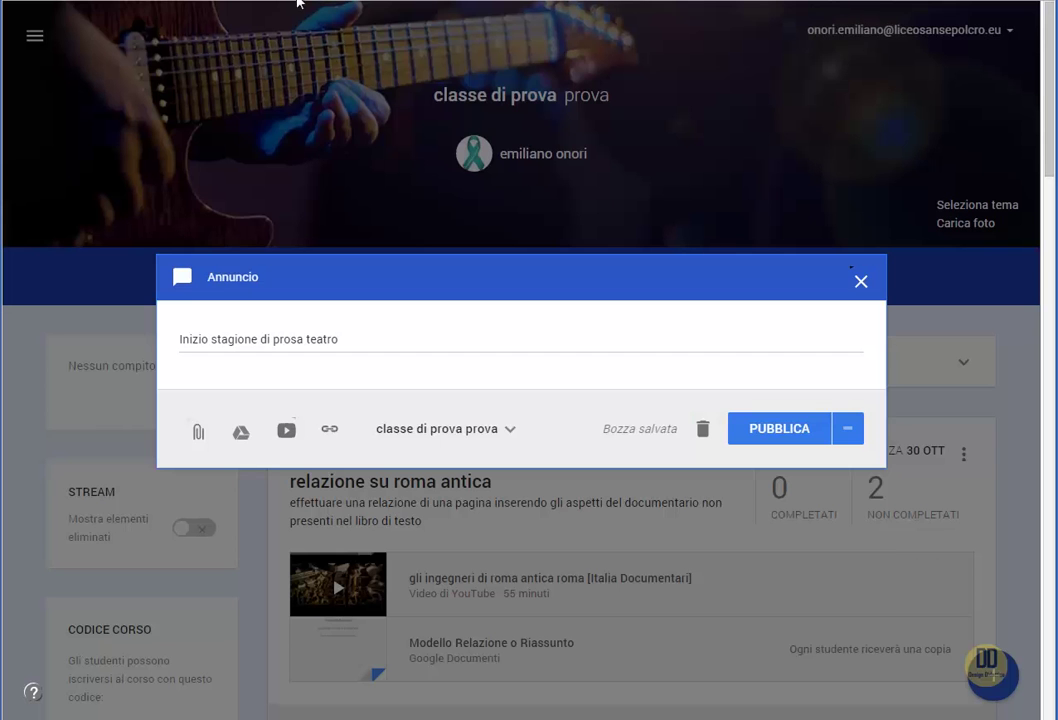
pyautogui.click(330, 432)
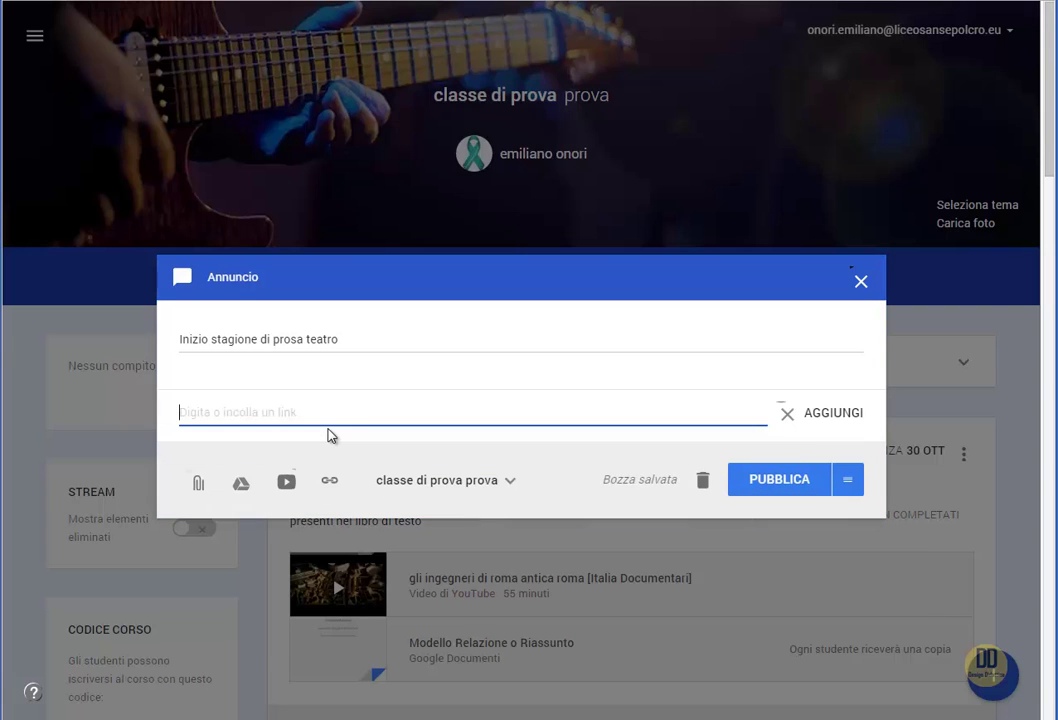
pyautogui.rightClick(325, 411)
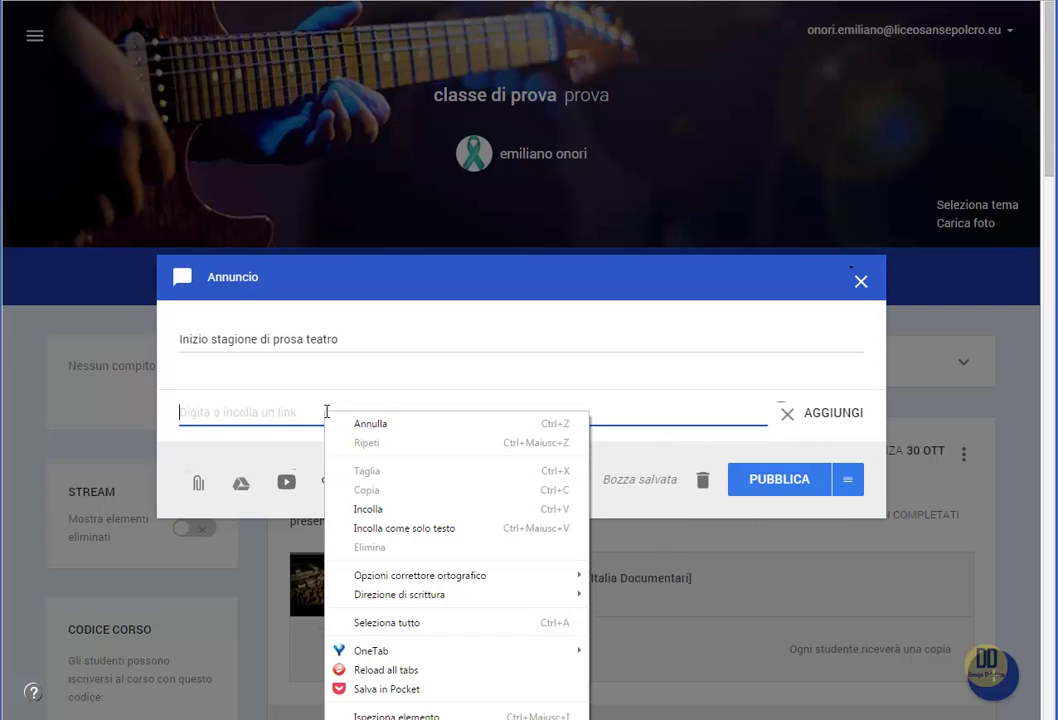
pyautogui.click(383, 509)
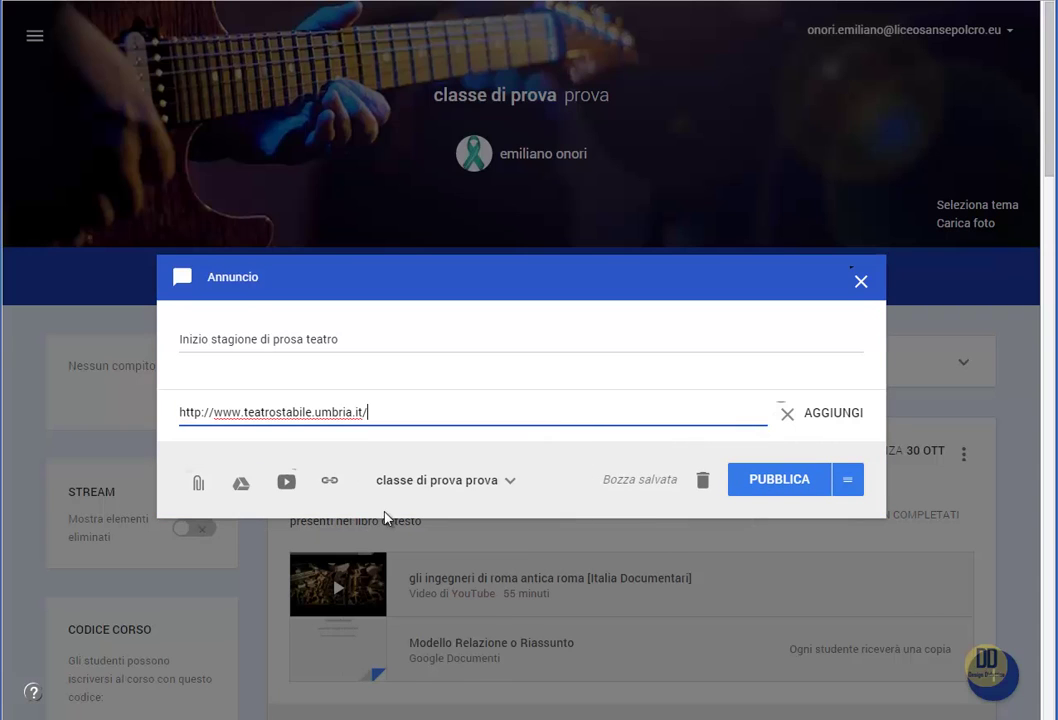
pyautogui.click(834, 414)
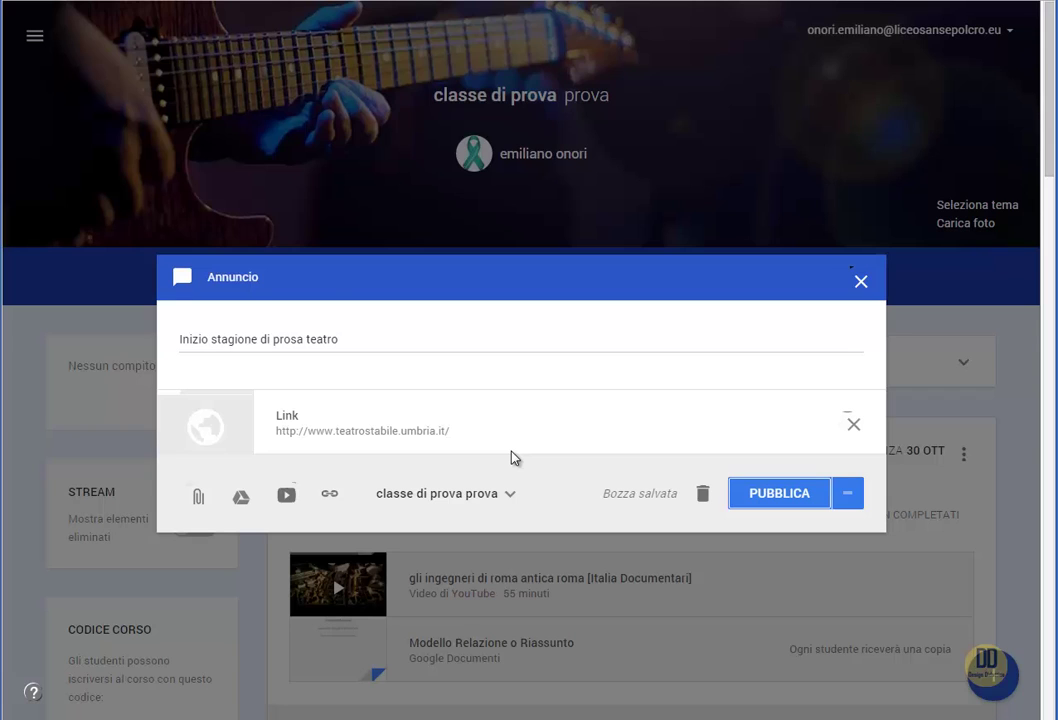
# - Try adding 1L1 Geostoria, 2L2 Latino, 2L2 Italiano and 5L2 Italiano as announcement recipients, and deselect them again
pyautogui.click(512, 495)
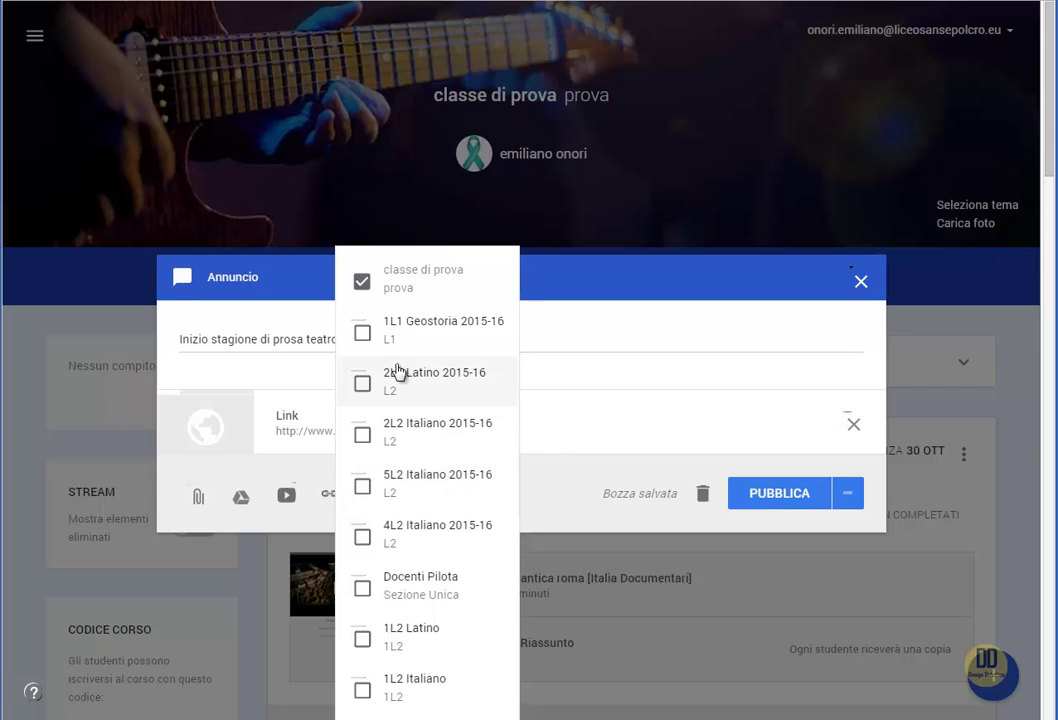
pyautogui.click(364, 334)
pyautogui.click(360, 384)
pyautogui.click(362, 437)
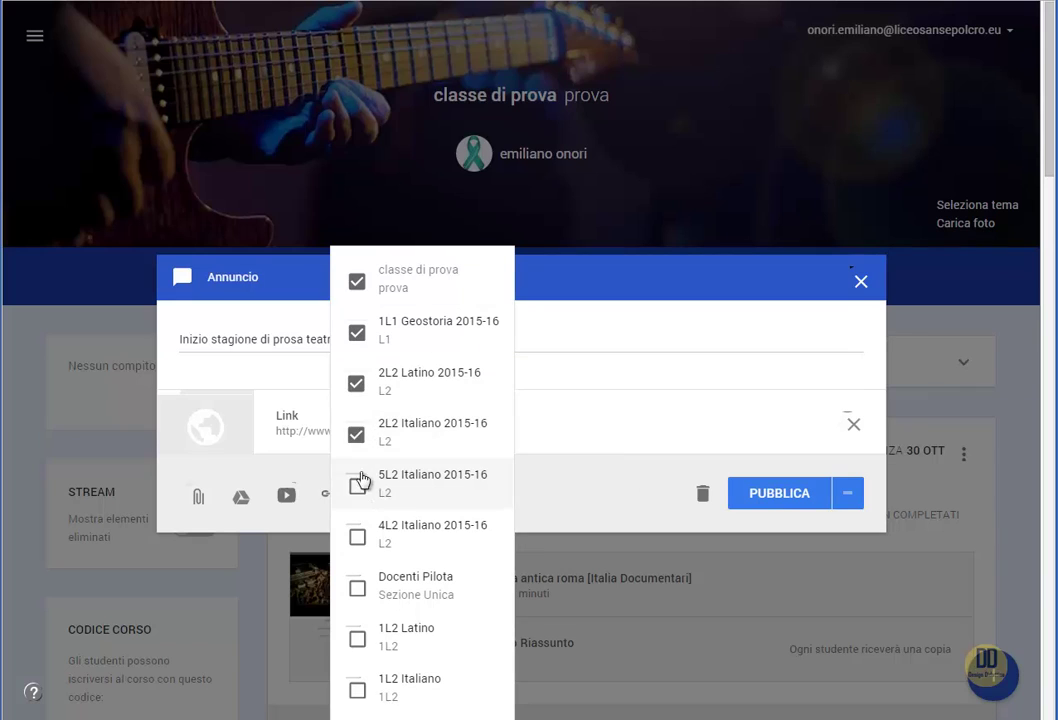
pyautogui.click(356, 486)
pyautogui.click(356, 435)
pyautogui.click(356, 486)
pyautogui.click(356, 384)
pyautogui.click(358, 334)
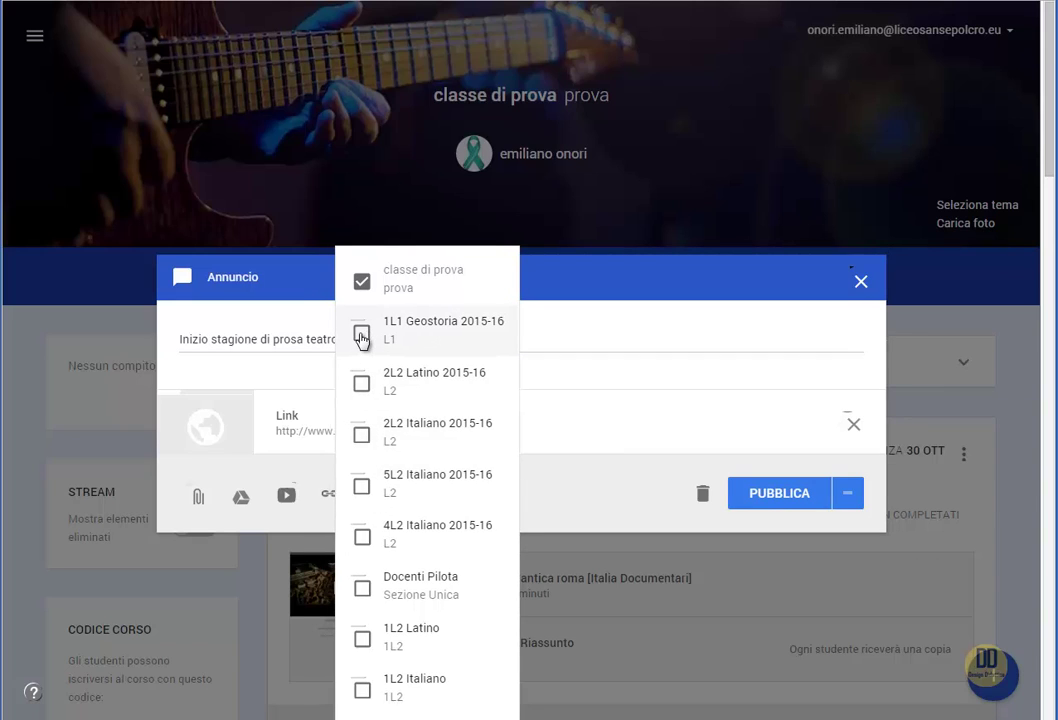
pyautogui.click(550, 467)
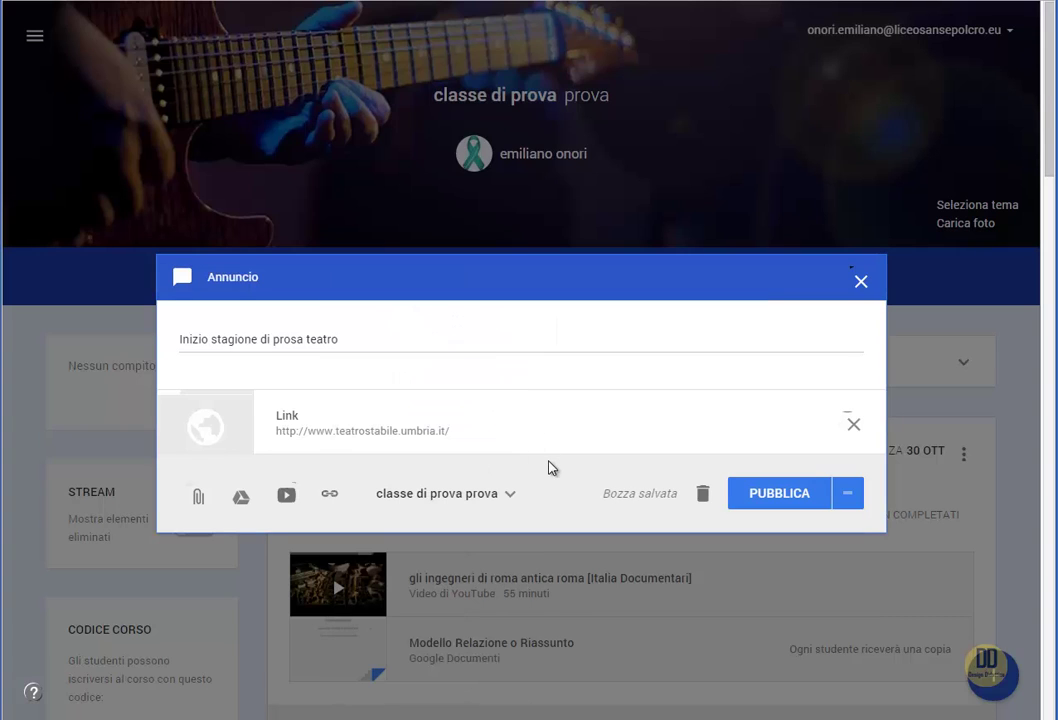
# - Publish the announcement to "classe di prova" and open the comment field under the published post
pyautogui.click(776, 500)
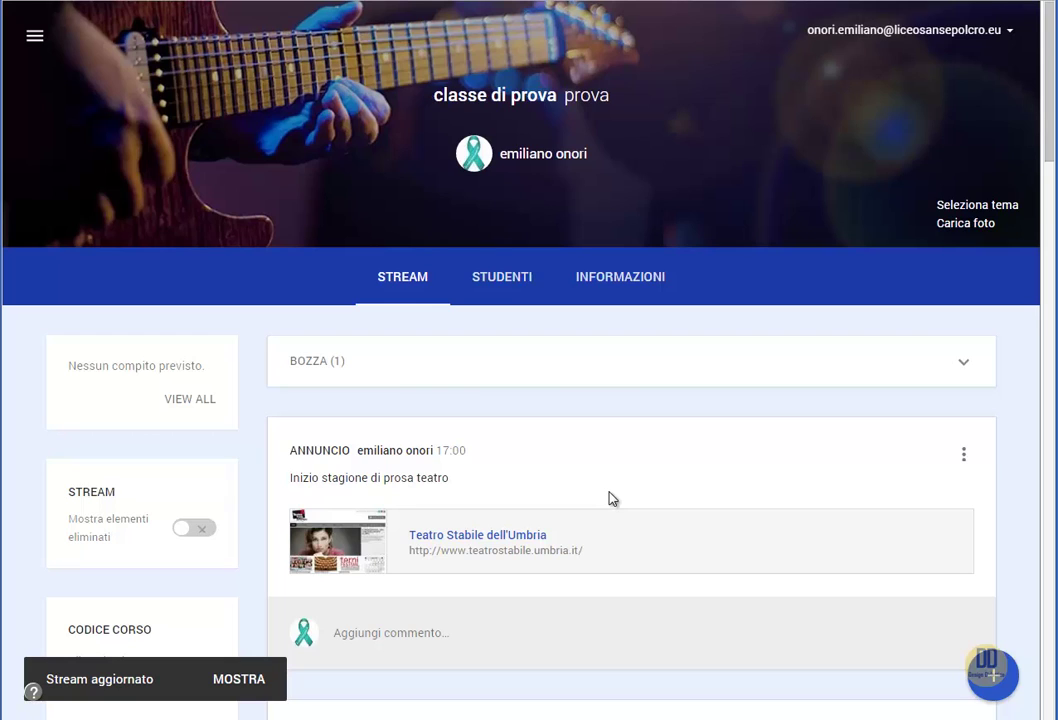
pyautogui.click(463, 635)
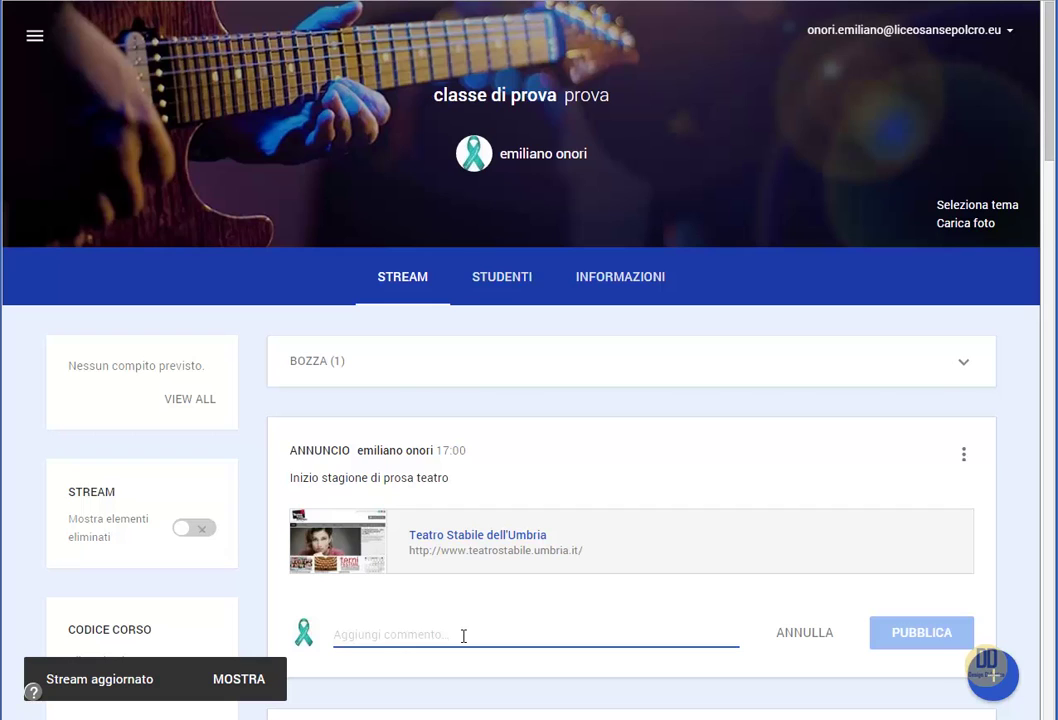
# - Examine the student posting and commenting permission options in the student list, and return to the stream
pyautogui.click(497, 286)
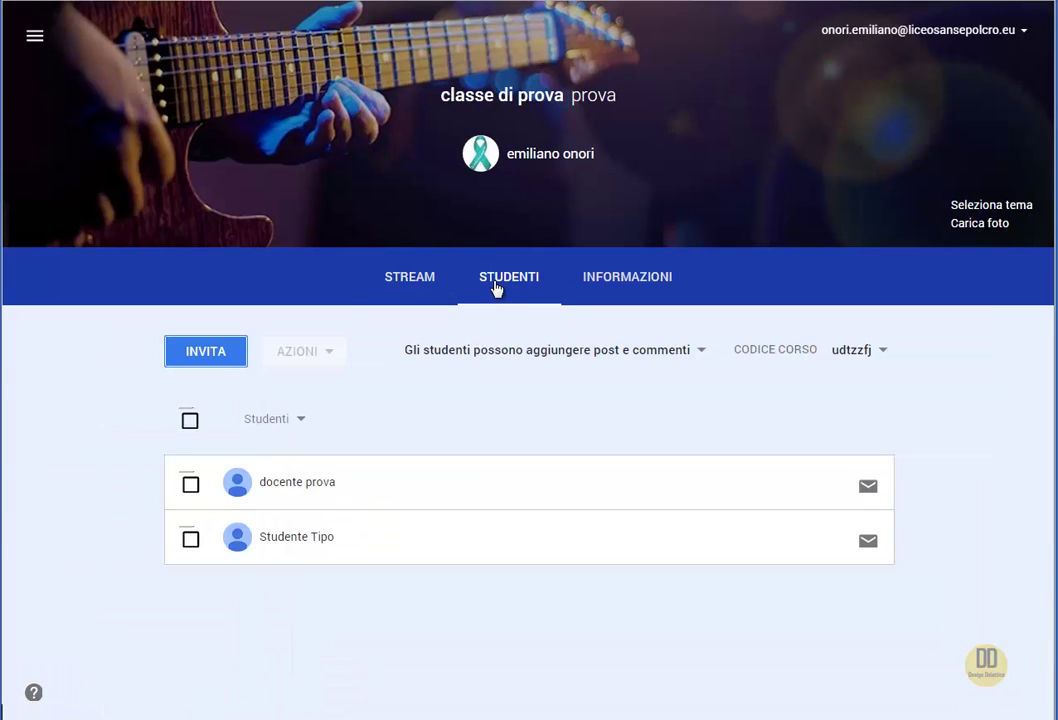
pyautogui.click(700, 350)
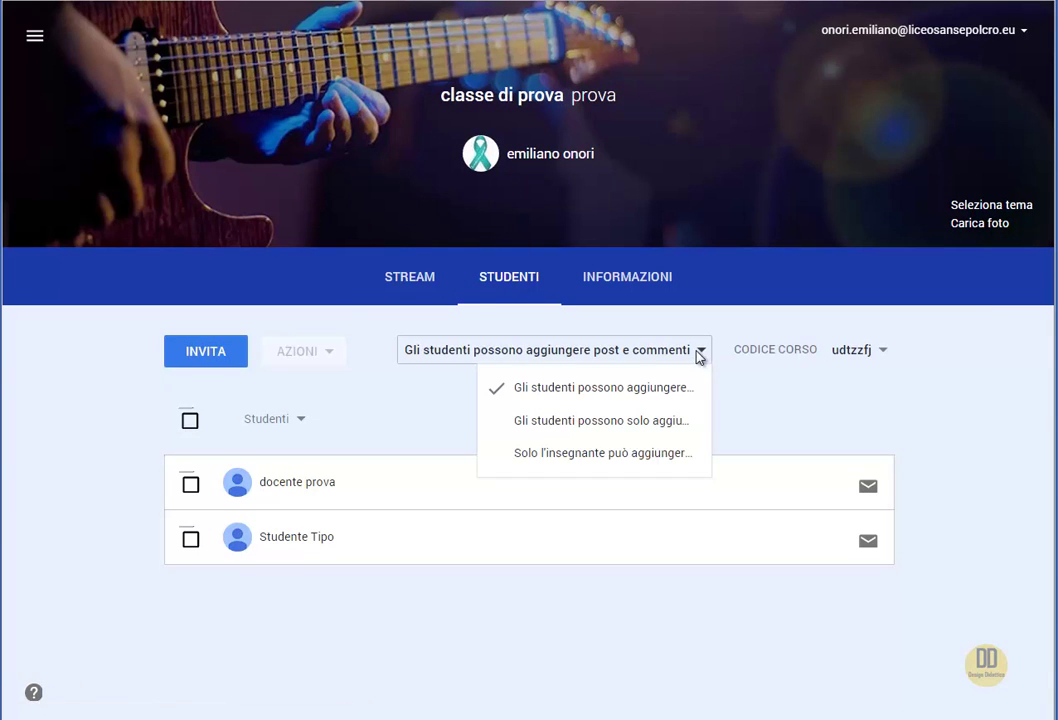
pyautogui.click(418, 288)
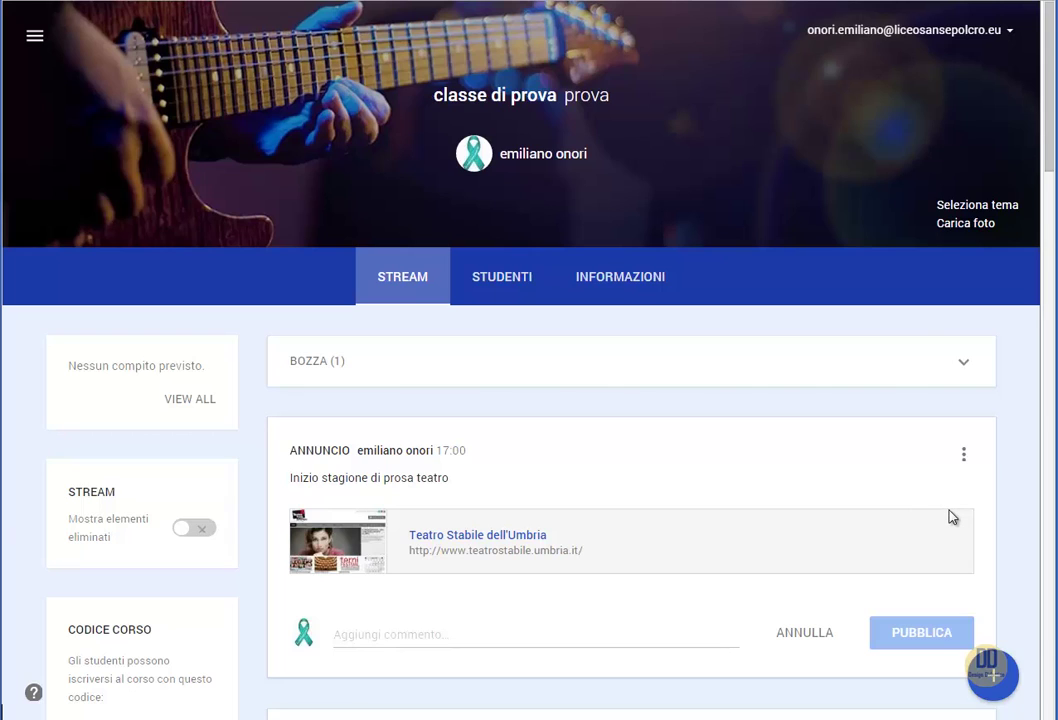
# - Open the published announcement for editing and save it as is, and view its delete option without using it
pyautogui.click(964, 458)
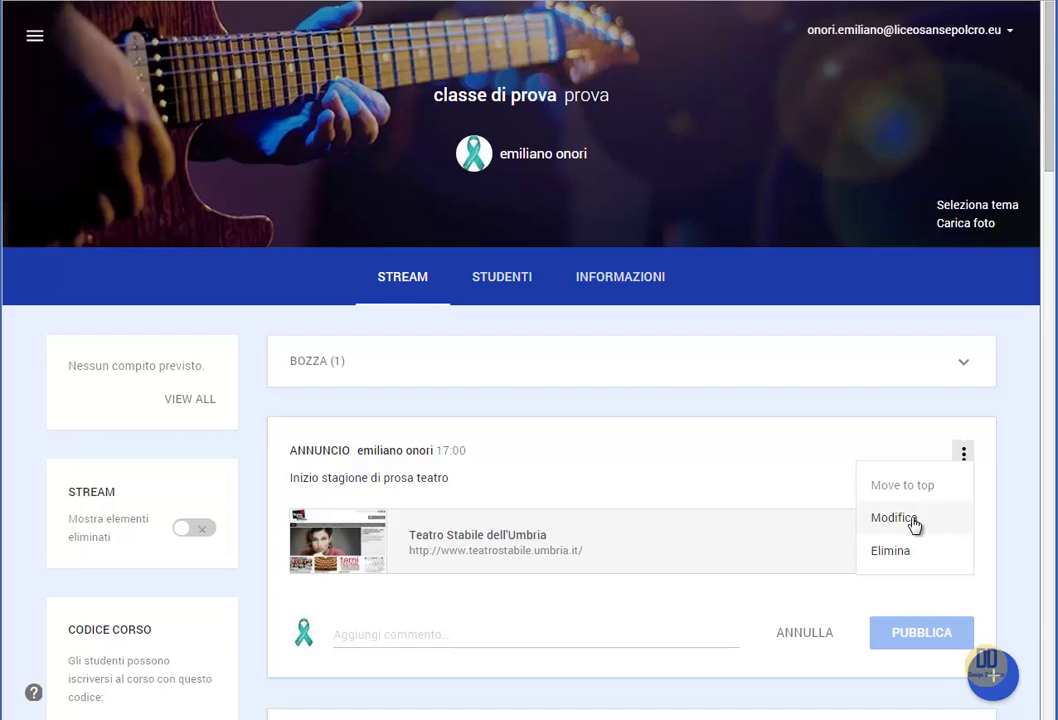
pyautogui.click(893, 518)
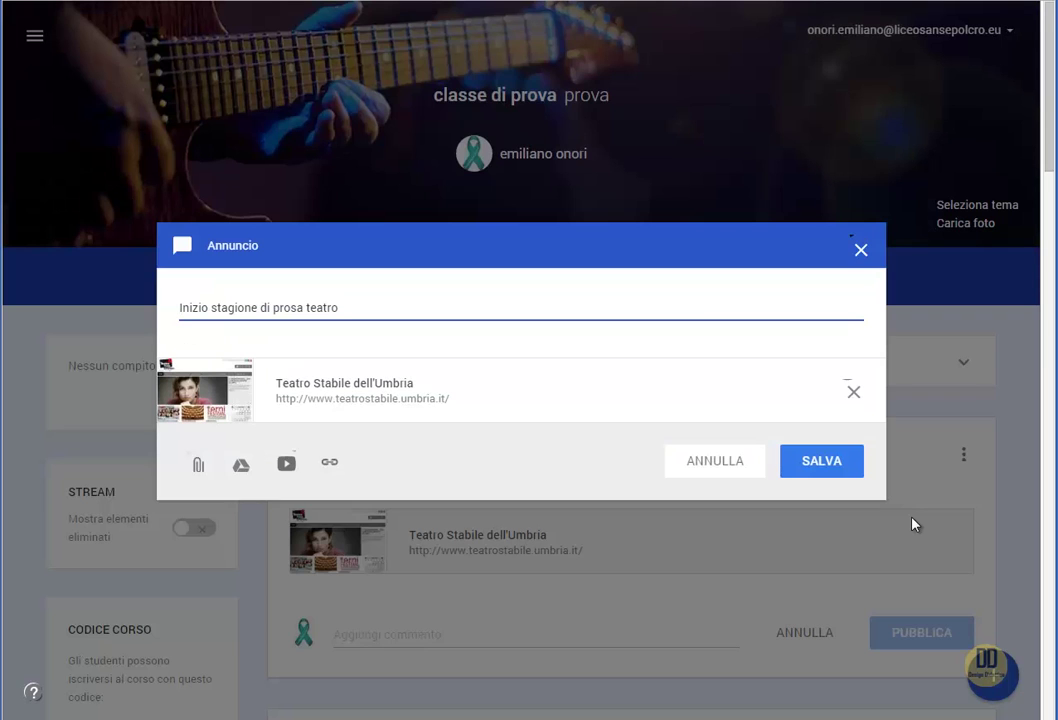
pyautogui.click(822, 459)
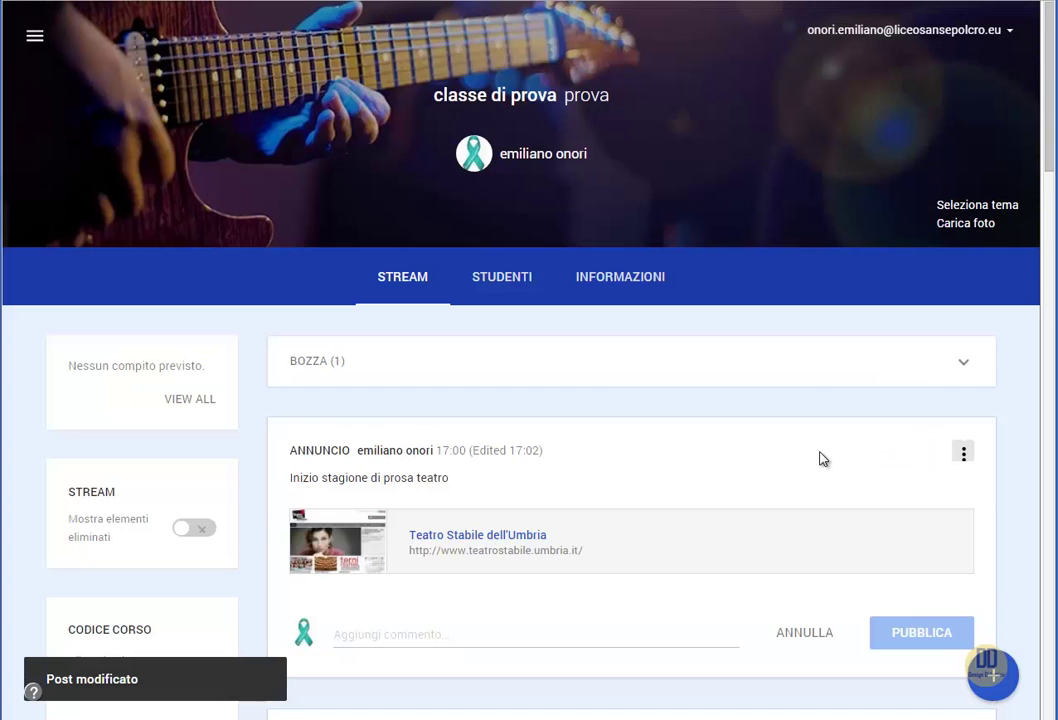
pyautogui.click(964, 455)
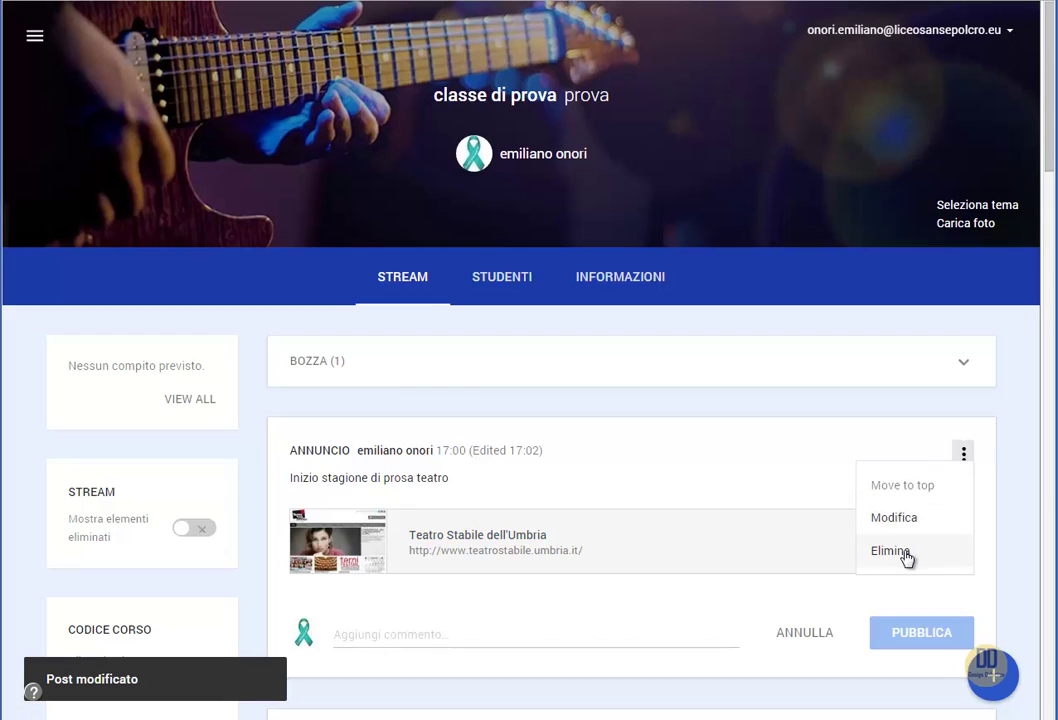
pyautogui.click(808, 568)
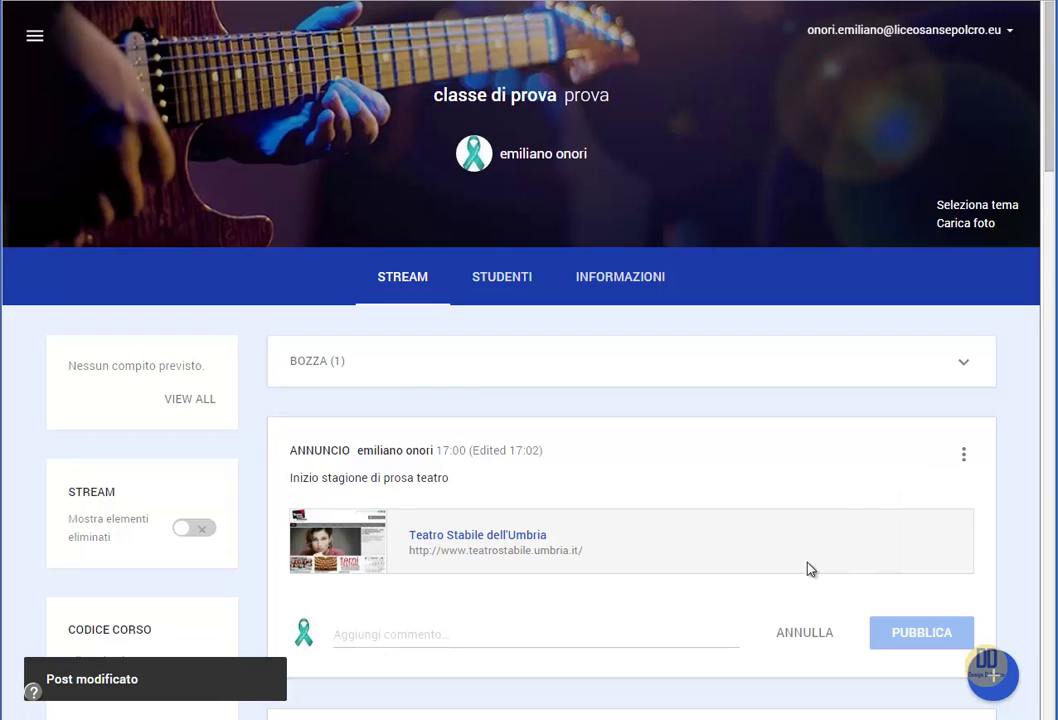